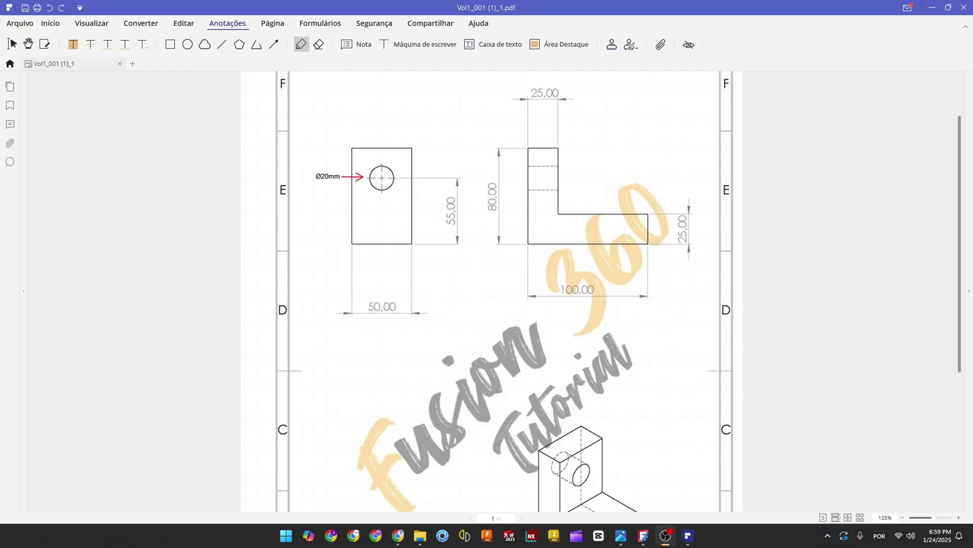
Draw two short red pencil strokes on the drawing near the isometric view.
scroll(699, 343, "down", 2)
left_click_drag(482, 370, 502, 375)
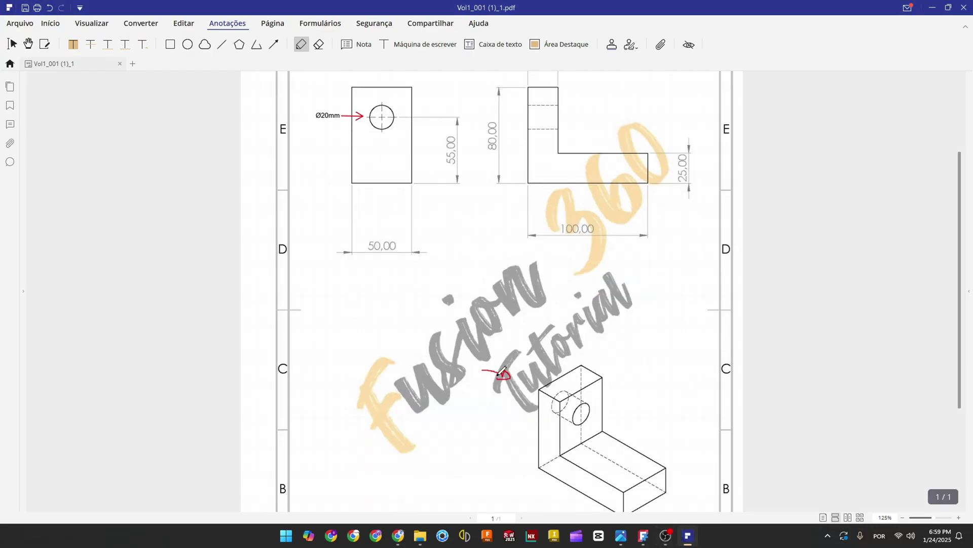
scroll(534, 363, "up", 2)
left_click_drag(507, 330, 520, 320)
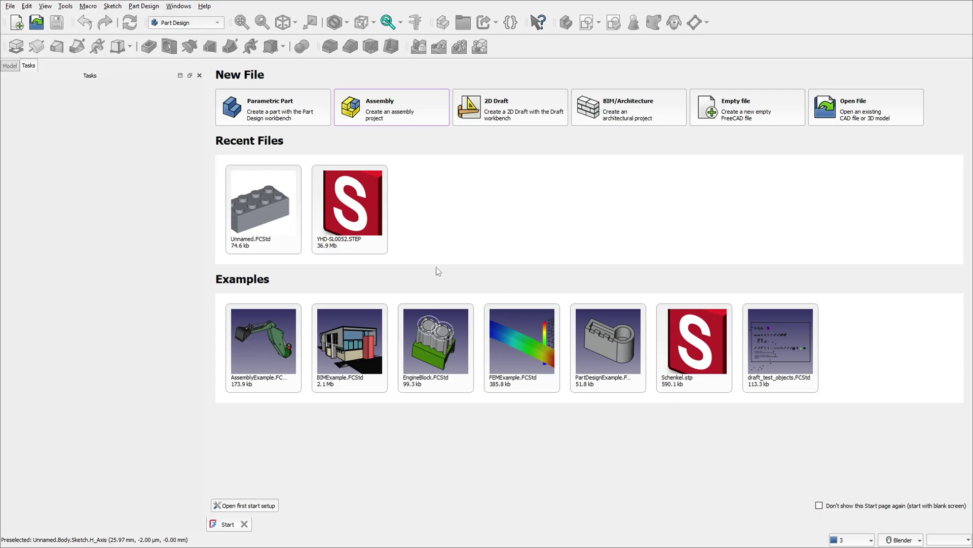
Start a new parametric part and create a sketch on the XZ plane.
left_click(266, 108)
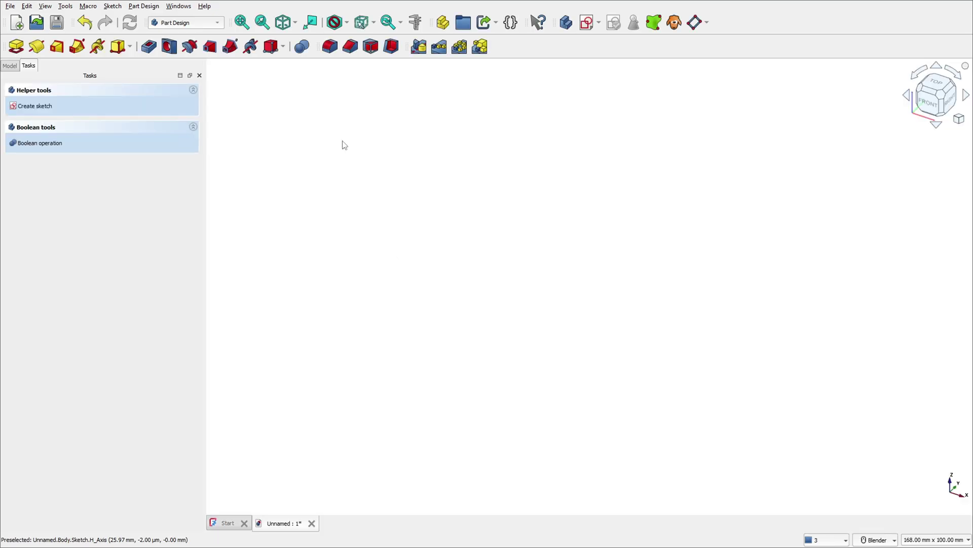
left_click(588, 23)
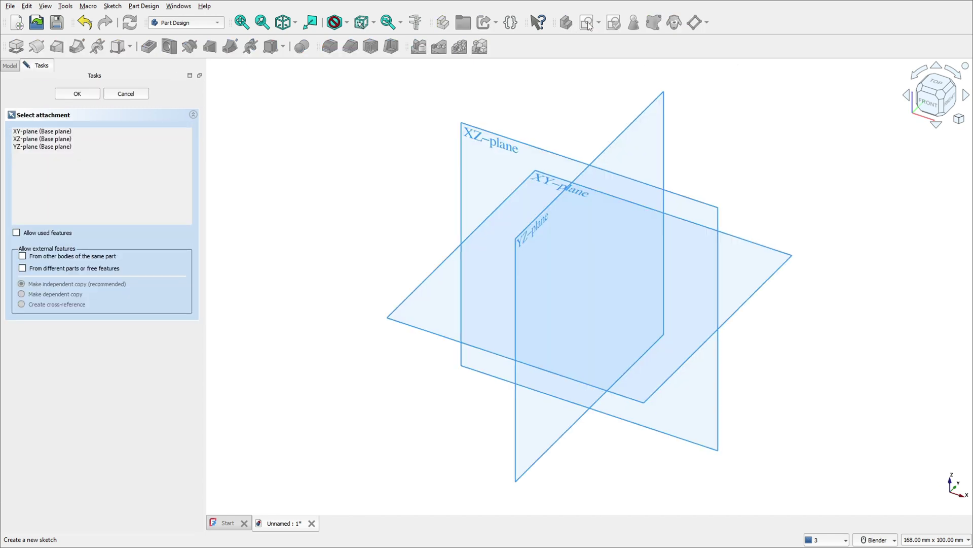
left_click(482, 137)
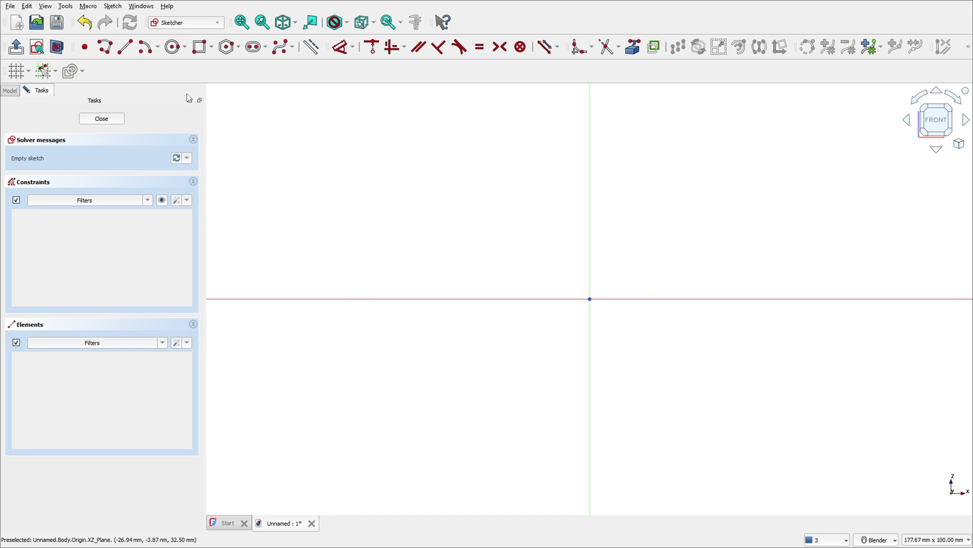
Draw a closed six-segment L-shaped polyline starting and ending at the origin.
left_click(106, 50)
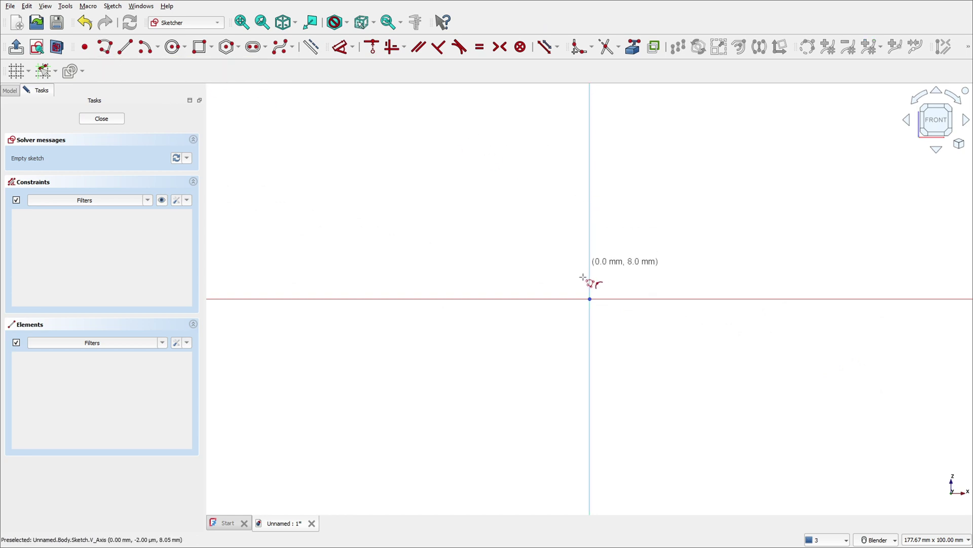
left_click(589, 299)
left_click(799, 299)
left_click(799, 251)
left_click(656, 251)
left_click(656, 164)
left_click(590, 164)
left_click(589, 299)
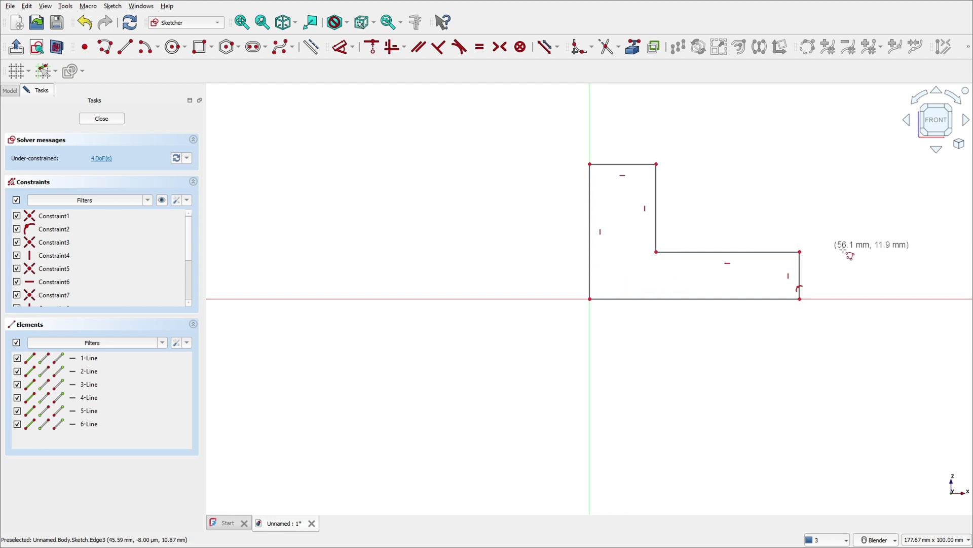
Constrain the bottom line of the L profile to 100 mm.
middle_click_drag(795, 233, 618, 259, "shift")
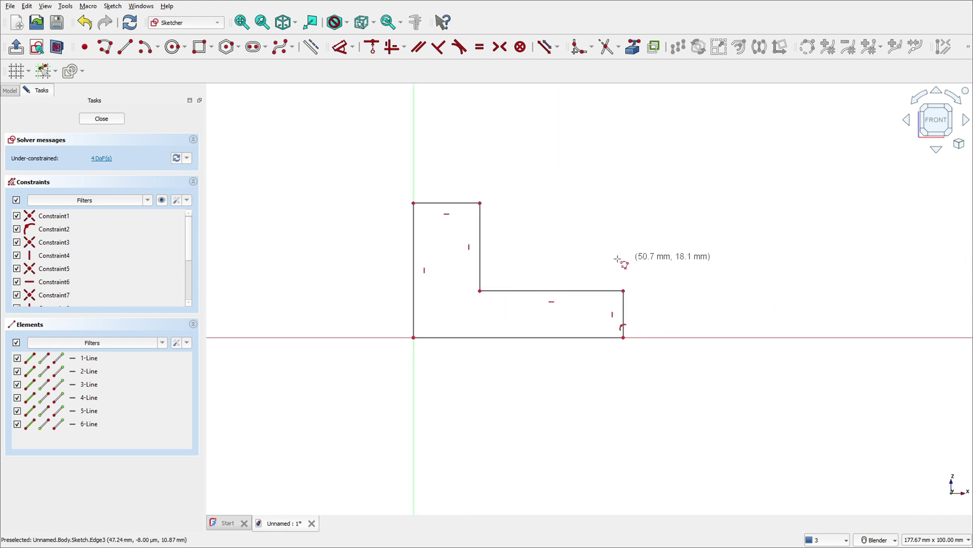
left_click(345, 53)
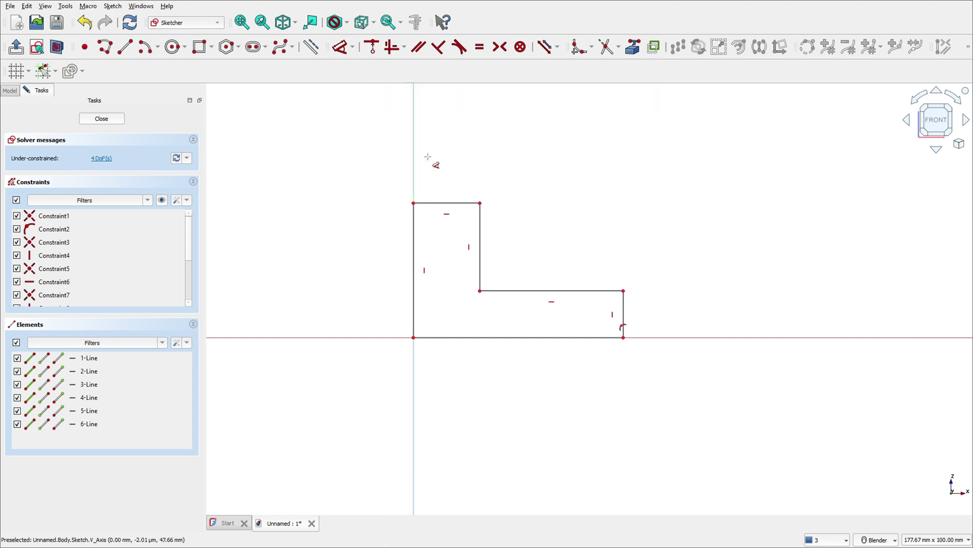
left_click(504, 339)
left_click(507, 382)
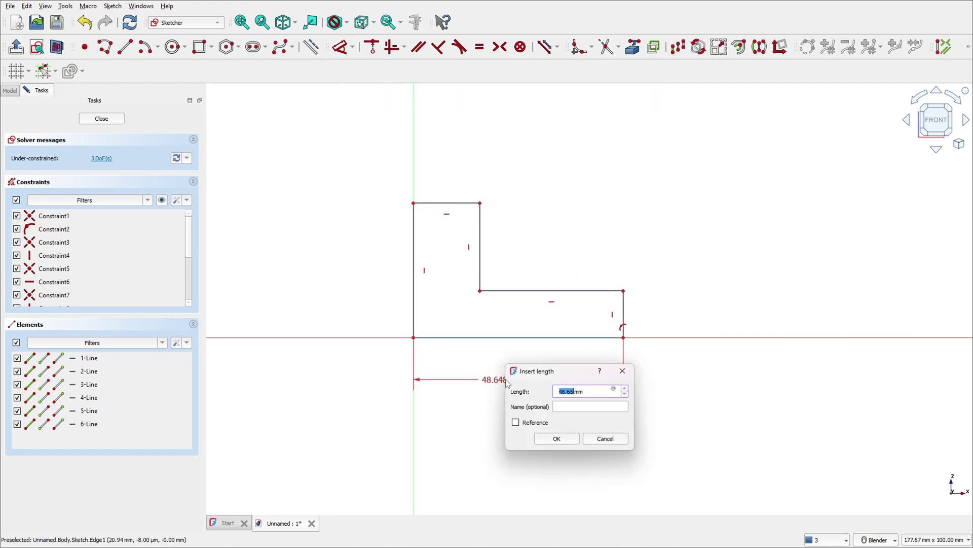
type("100")
key("Return")
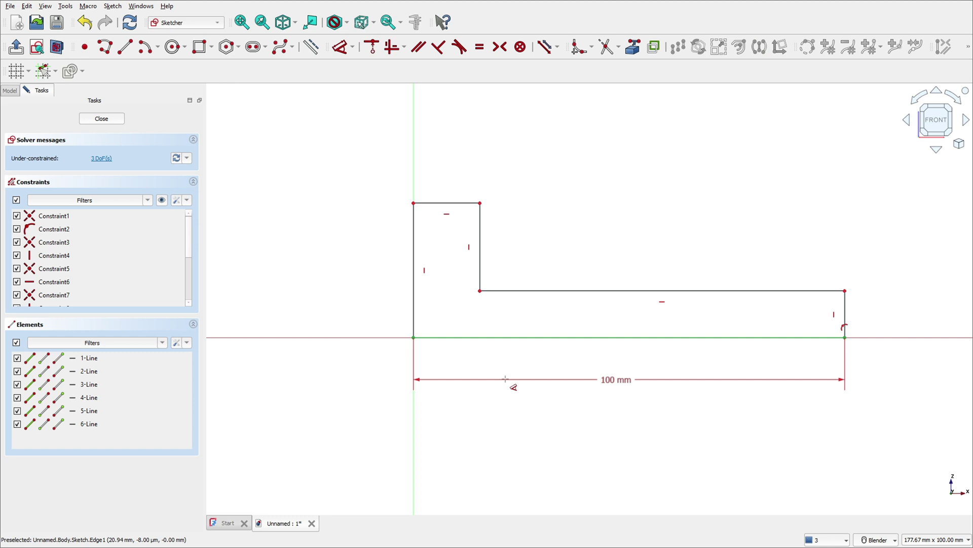
Constrain the left vertical side to an 80 mm height.
left_click(399, 278)
left_click(364, 282)
type("80")
key("Return")
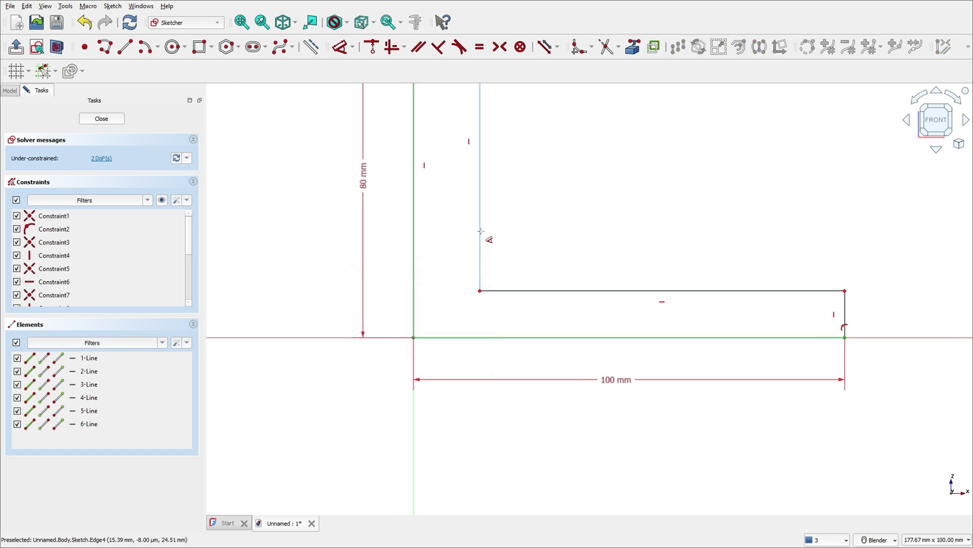
scroll(482, 232, "up", 2)
scroll(483, 232, "down", 3)
middle_click_drag(526, 237, 494, 354, "shift")
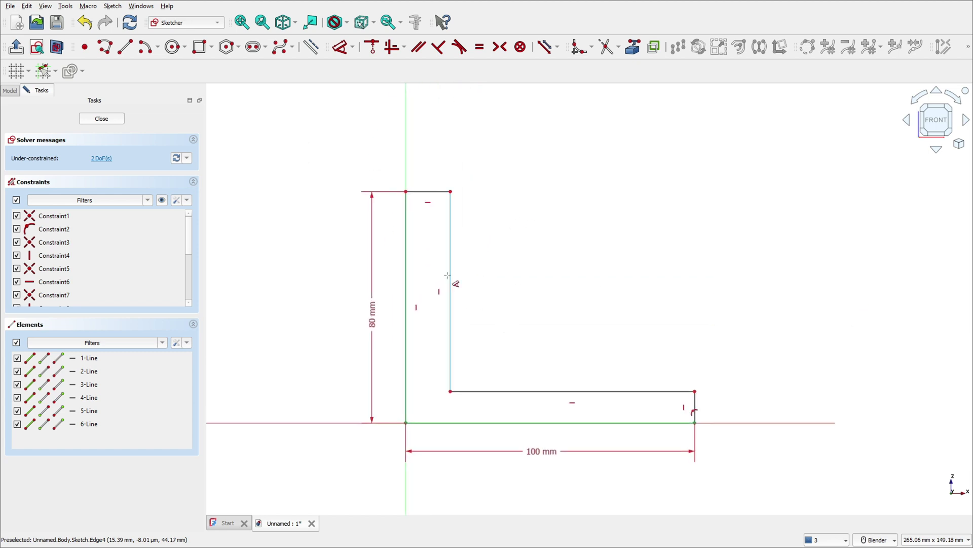
Set the top and right edges to 25 mm each and leave the sketch.
left_click(431, 198)
left_click(439, 169)
type("25")
key("Return")
left_click(694, 406)
left_click(743, 404)
type("25")
key("Return")
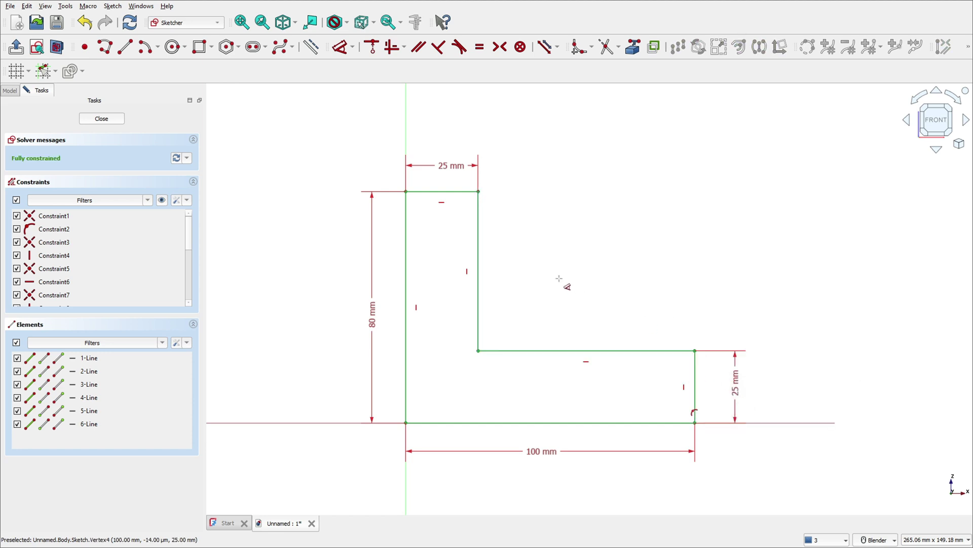
left_click(17, 48)
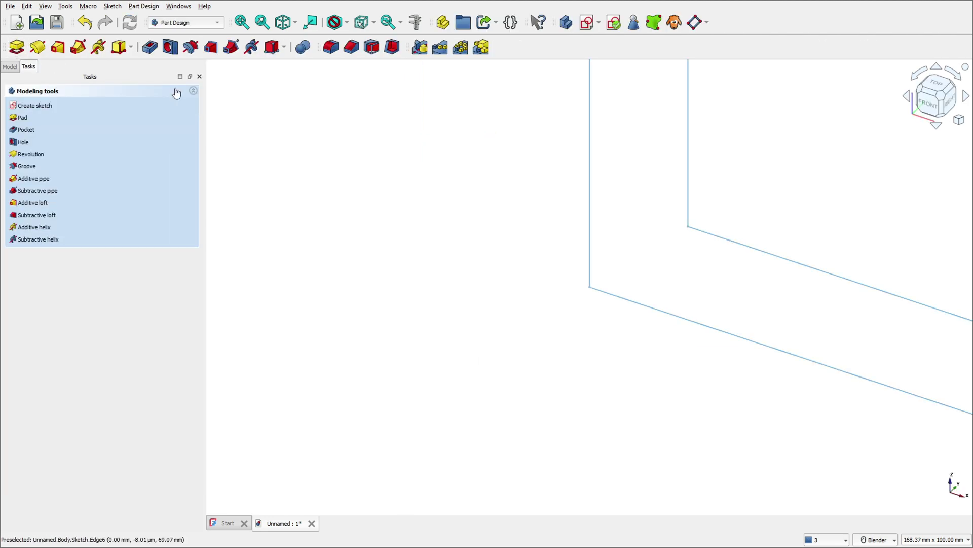
middle_click_drag(731, 196, 590, 259, "shift")
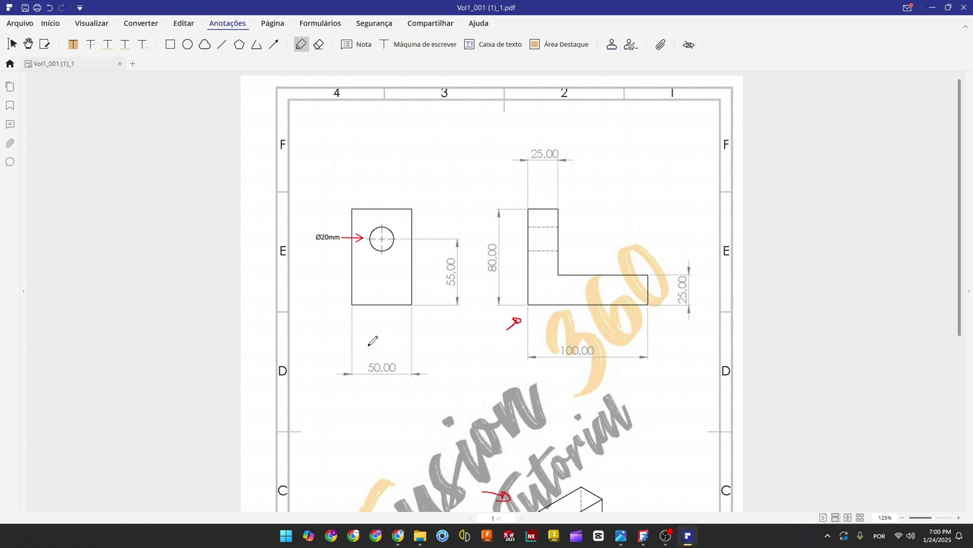
Box the 50,00 dimension in red and tick the front view's lower-right corner.
mouse_move(363, 354)
left_mouse_down()
mouse_move(408, 358)
mouse_move(403, 385)
mouse_move(364, 384)
mouse_move(363, 353)
left_mouse_up()
left_click_drag(413, 302, 413, 307)
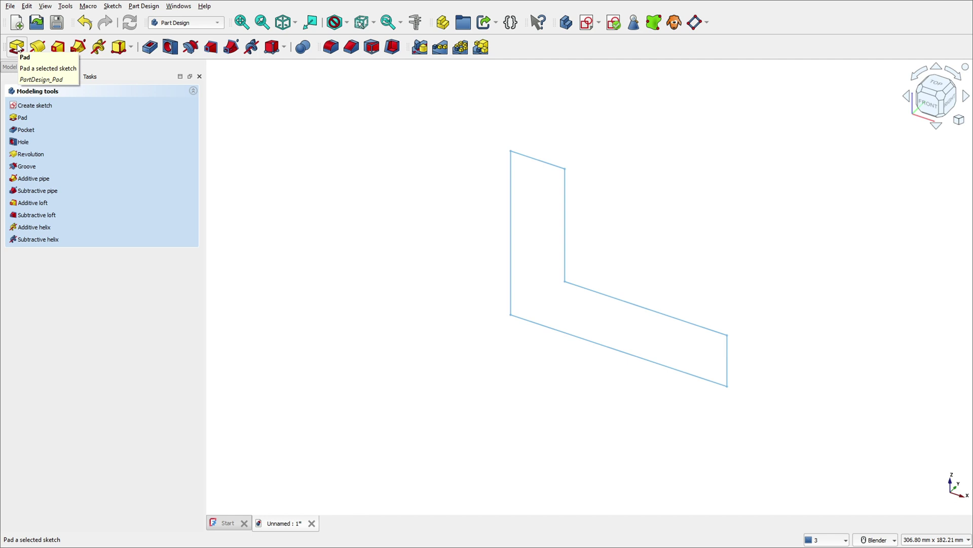
Pad the L sketch 50 mm symmetric to its plane.
left_click(18, 48)
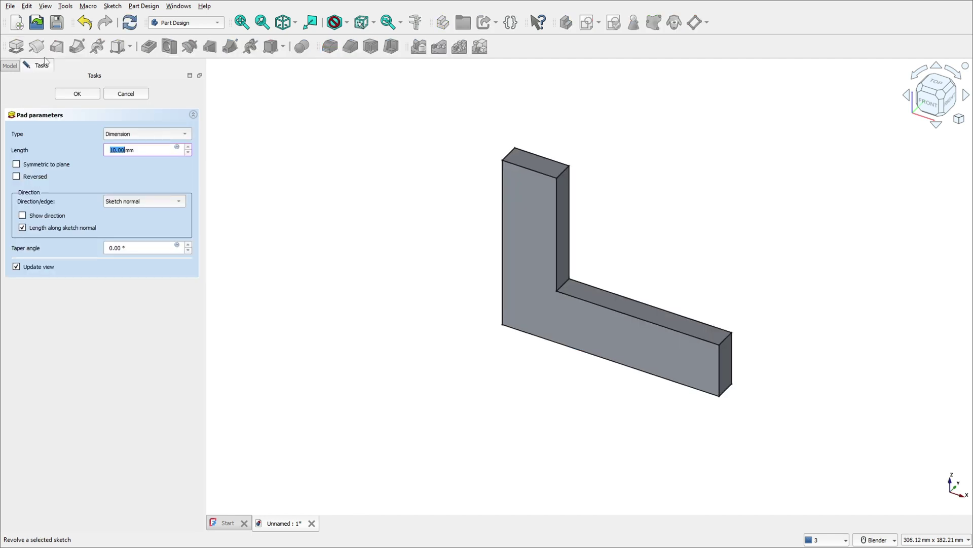
left_click(17, 164)
left_click(142, 149)
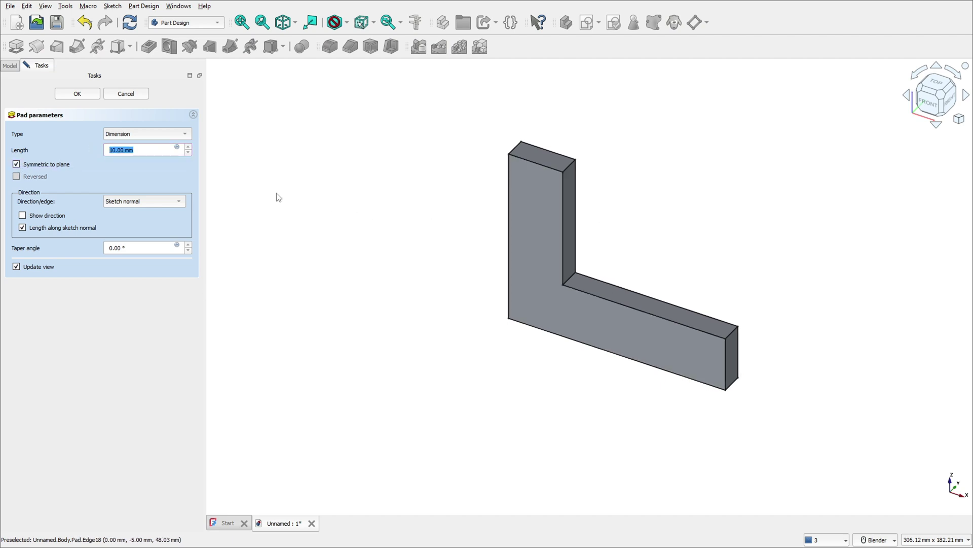
type("50")
left_click(90, 93)
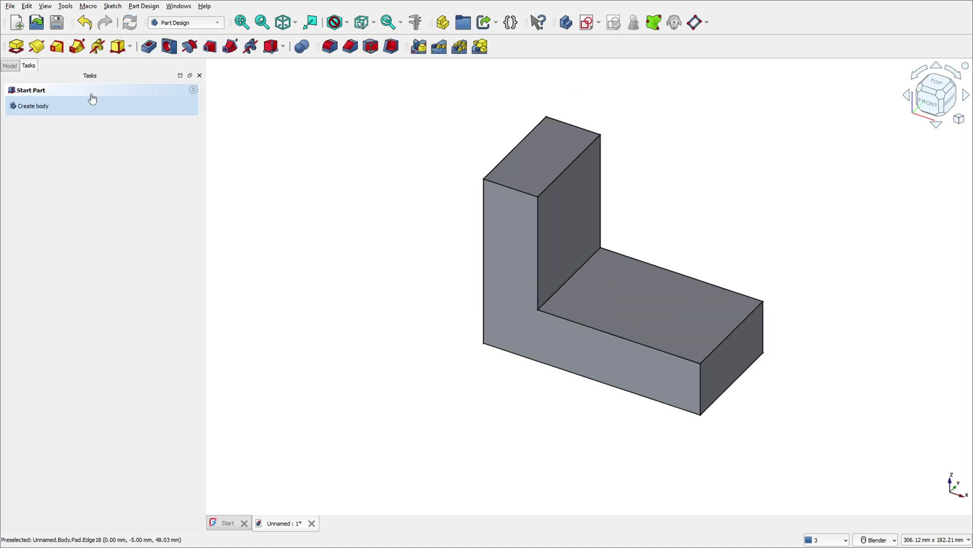
middle_click_drag(673, 218, 673, 219)
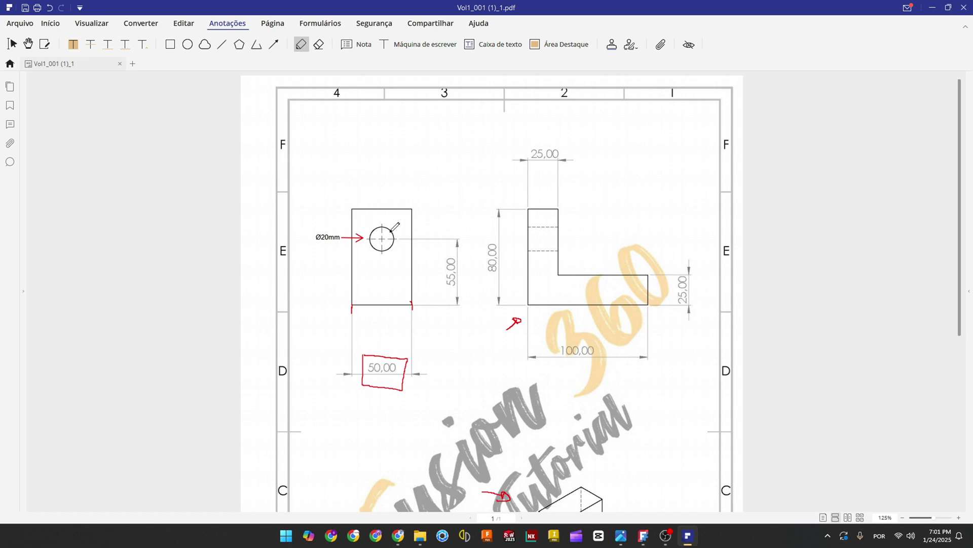
Mark the Ø20 hole, its Ø20mm label, the 55,00 dimension and the base edge in red.
mouse_move(392, 229)
left_mouse_down()
mouse_move(375, 226)
mouse_move(381, 250)
mouse_move(394, 234)
mouse_move(388, 226)
left_mouse_up()
scroll(565, 334, "down", 3)
left_click_drag(589, 346, 573, 339)
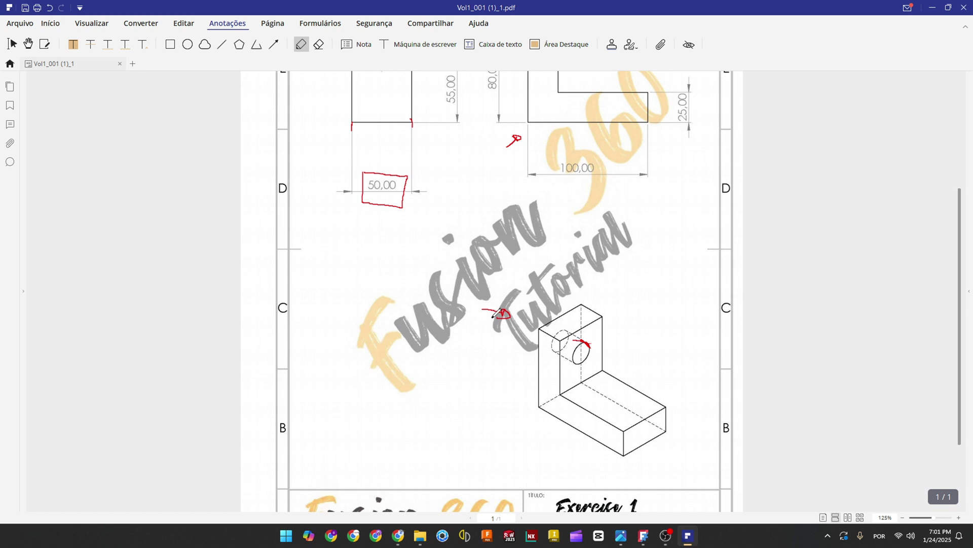
scroll(464, 296, "up", 2)
mouse_move(339, 166)
left_mouse_down()
mouse_move(311, 177)
mouse_move(333, 186)
mouse_move(343, 167)
left_mouse_up()
mouse_move(447, 193)
left_mouse_down()
mouse_move(445, 234)
mouse_move(464, 229)
mouse_move(463, 195)
mouse_move(436, 187)
left_mouse_up()
mouse_move(381, 199)
left_mouse_down()
mouse_move(382, 236)
mouse_move(383, 207)
left_mouse_up()
left_click_drag(354, 245, 413, 246)
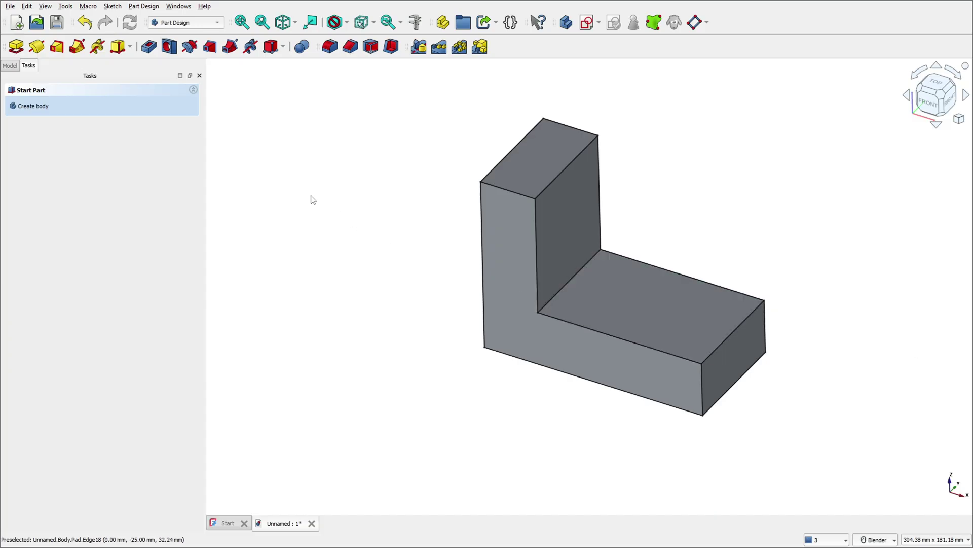
Sketch a circle centred on the vertical axis of the upright's outer face.
middle_click_drag(402, 145, 515, 264)
left_click(516, 264)
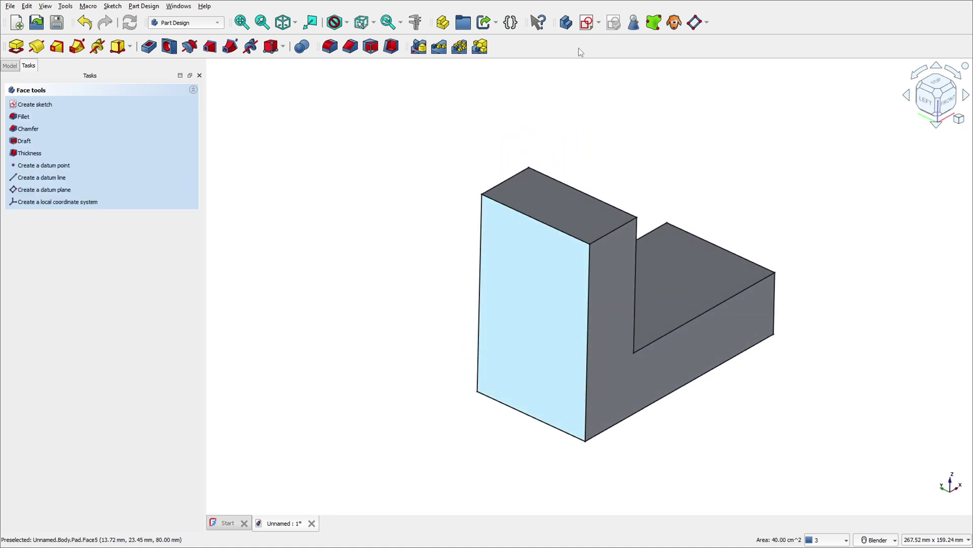
left_click(587, 25)
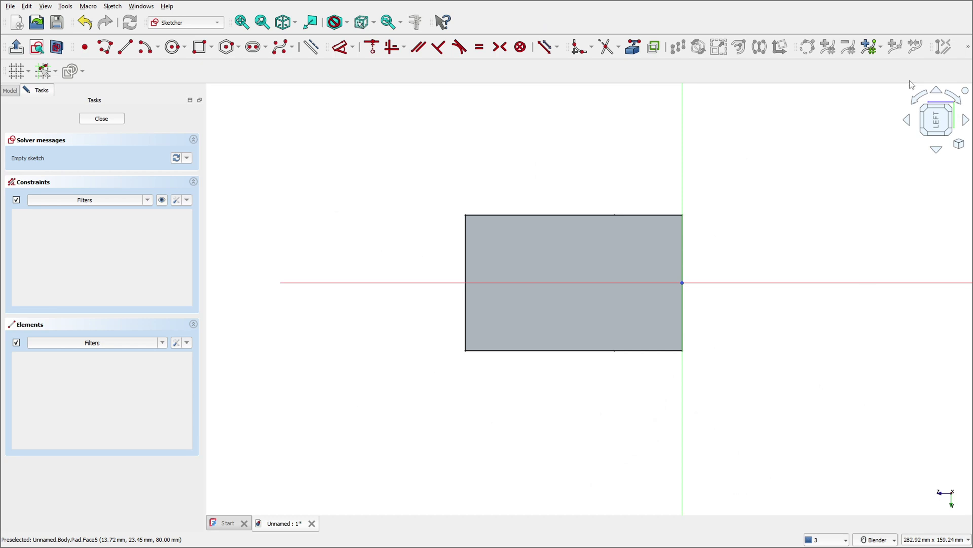
left_click(957, 102)
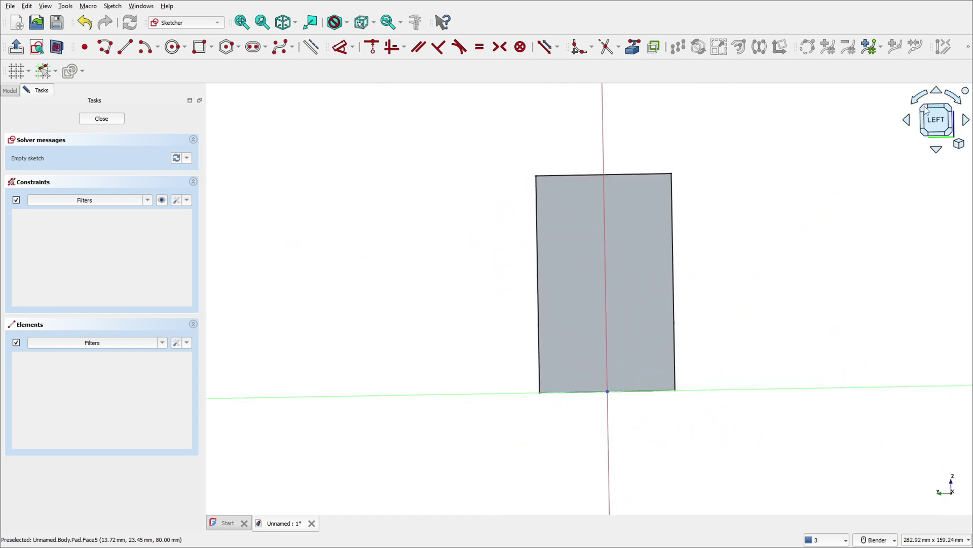
left_click(176, 48)
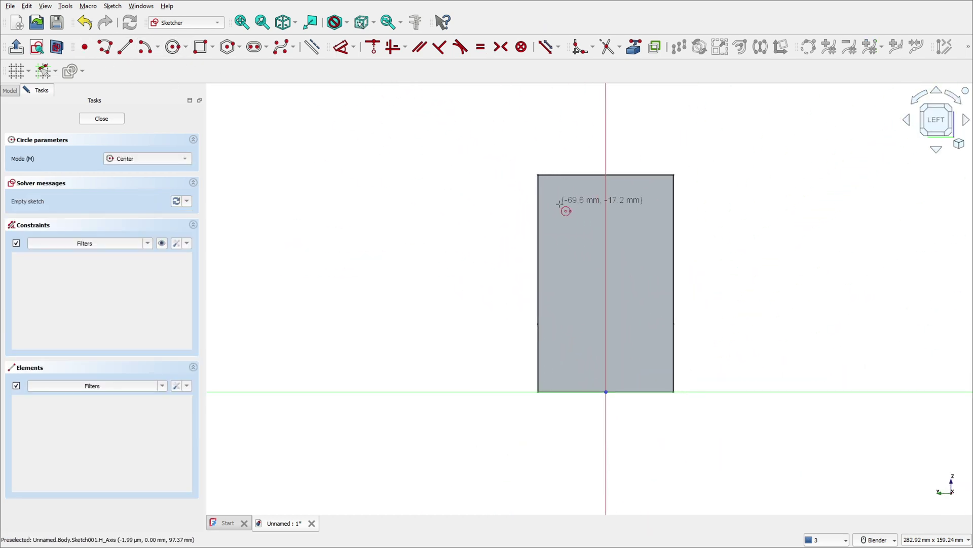
left_click(605, 243)
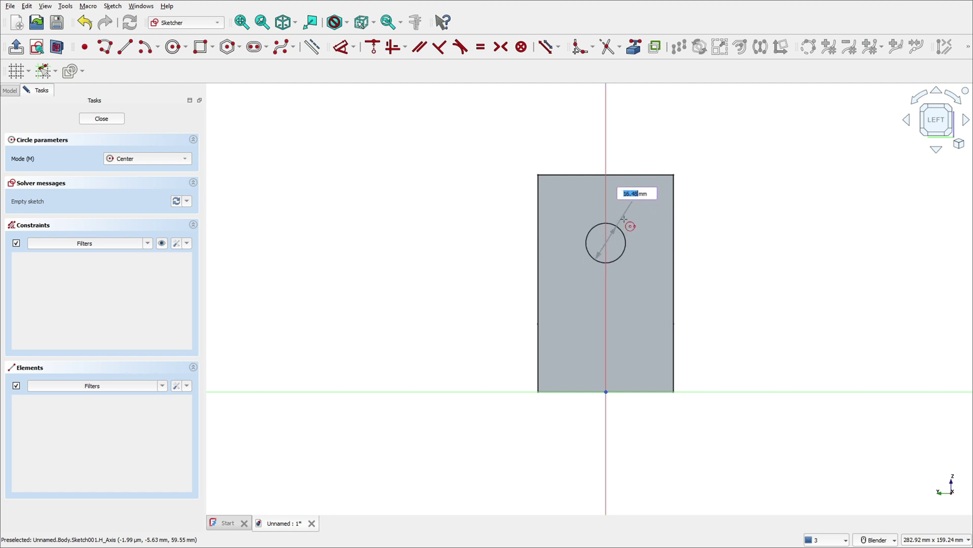
left_click(630, 215)
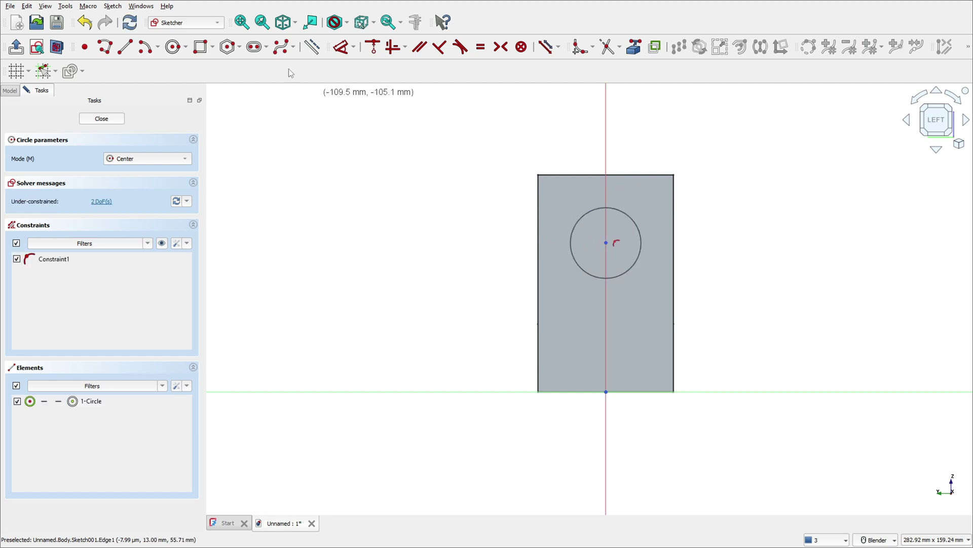
Constrain the circle to 20 mm diameter, centre 55 mm above the base, and close the sketch.
left_click(348, 53)
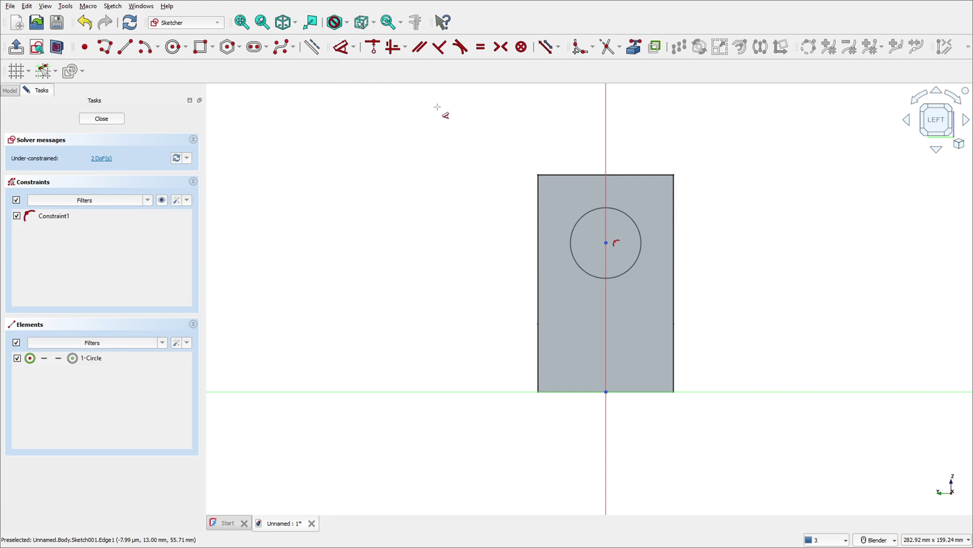
left_click(587, 210)
left_click(493, 230)
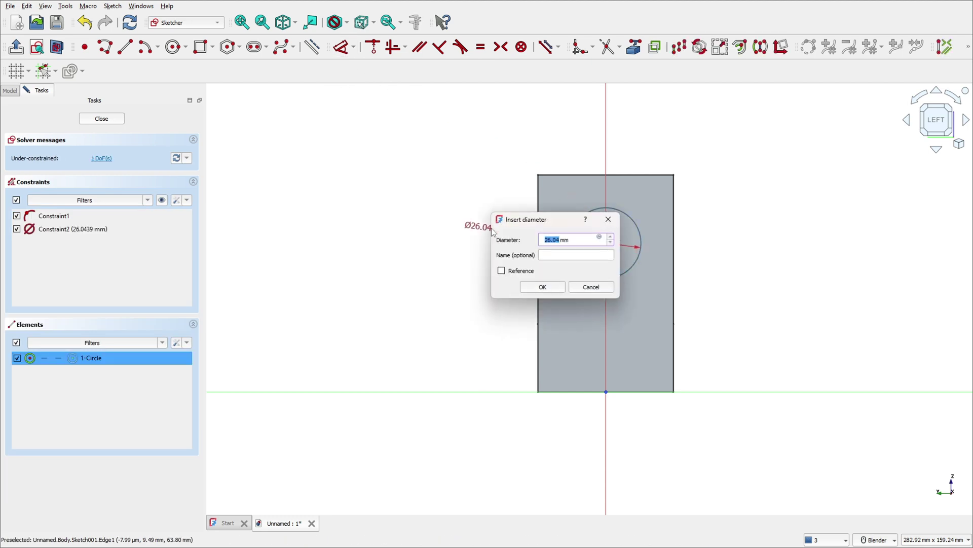
type("20")
key("Return")
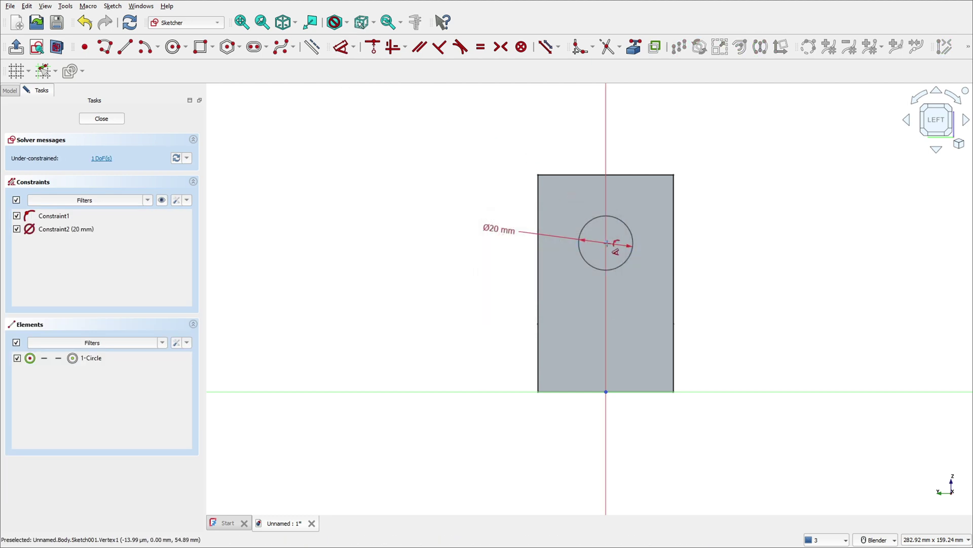
left_click(609, 249)
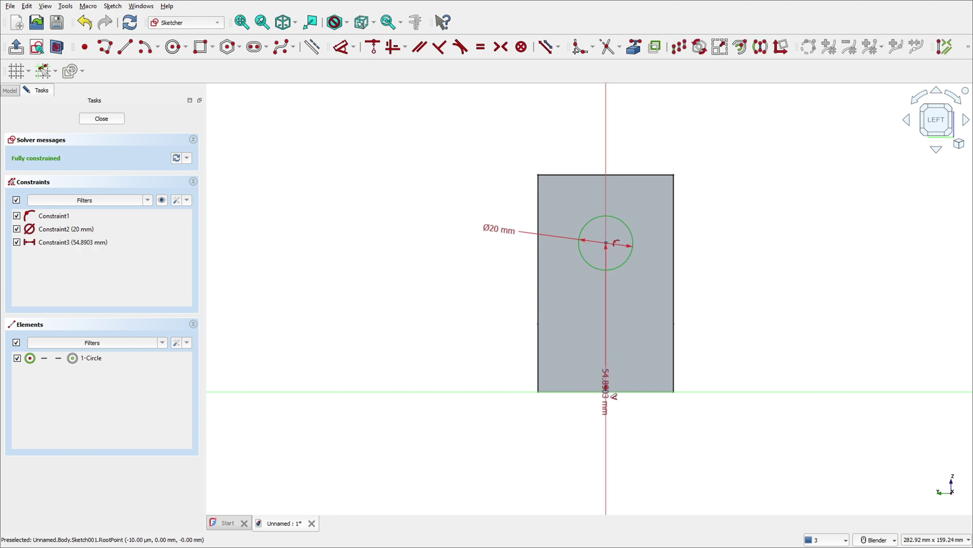
left_click(736, 300)
type("55")
key("Return")
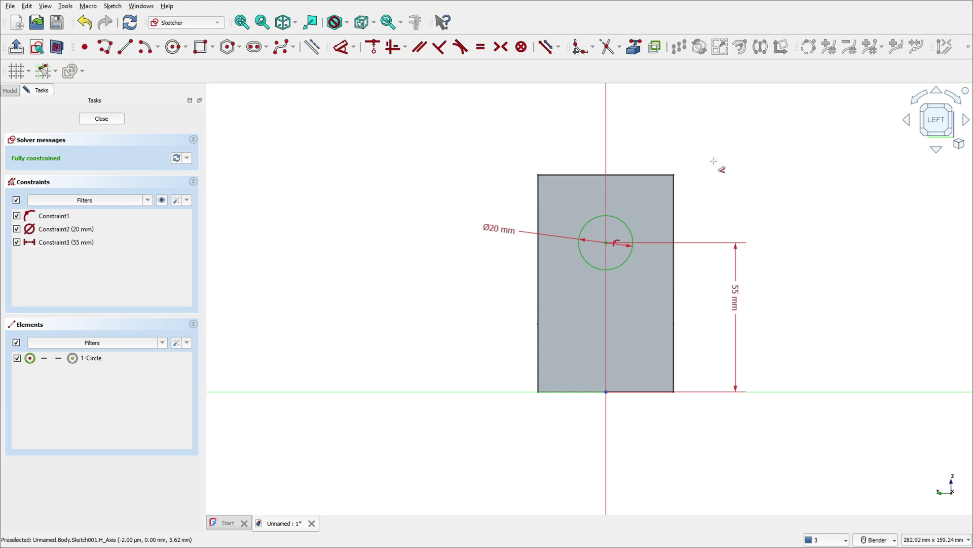
left_click(15, 47)
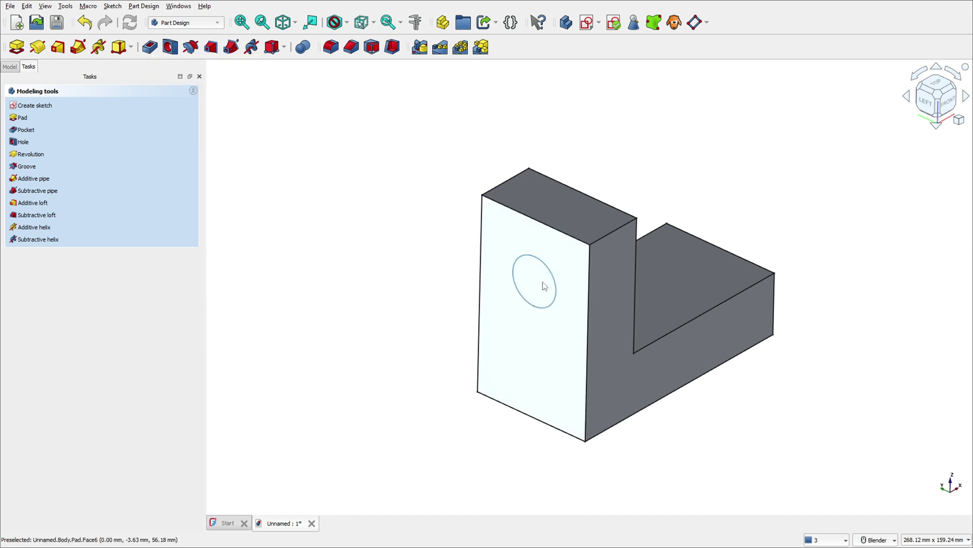
Pocket the Ø20 mm circle with type Through all.
left_click(150, 47)
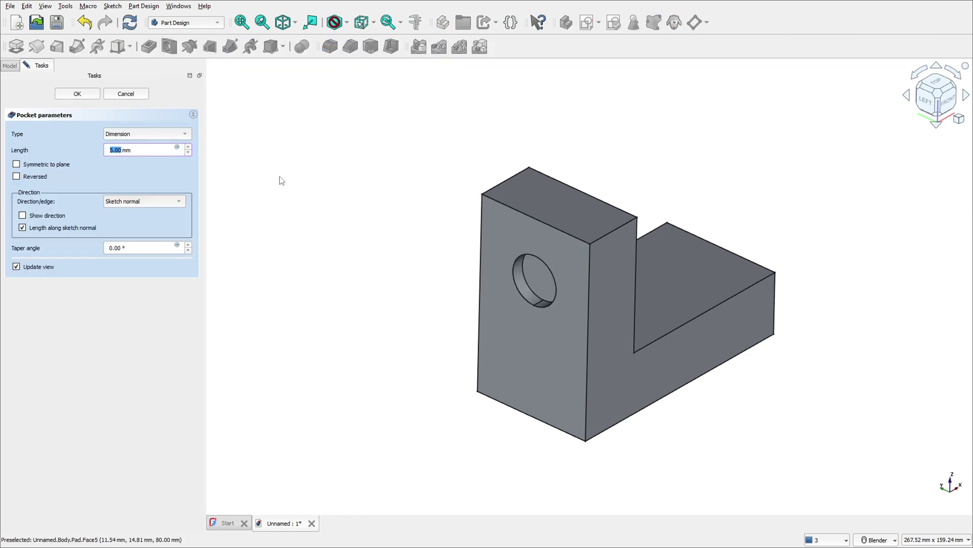
left_click(141, 136)
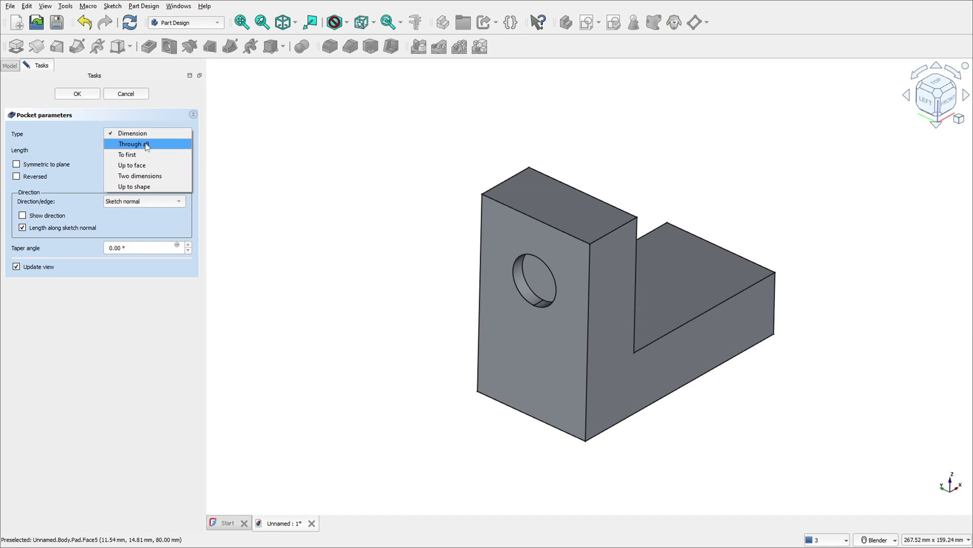
left_click(146, 145)
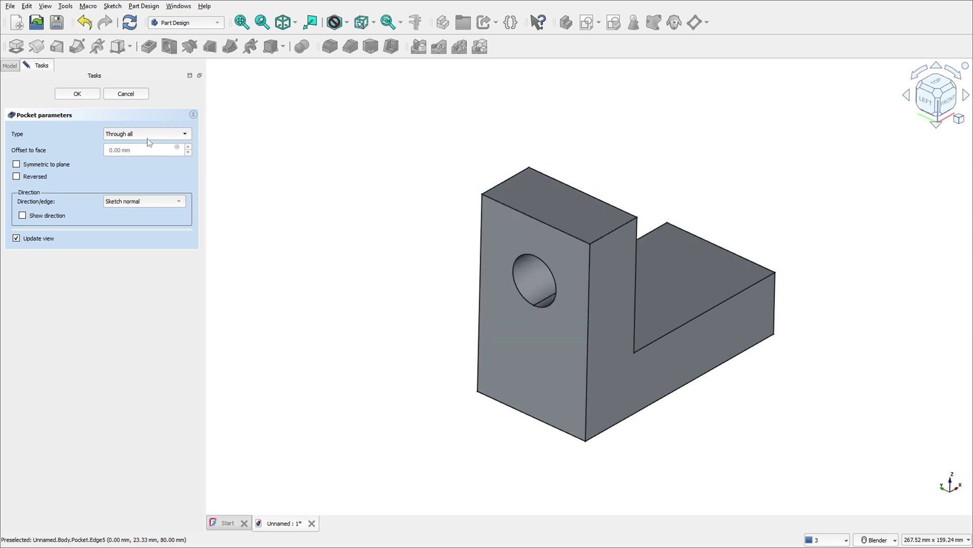
left_click(71, 94)
middle_click_drag(627, 159, 628, 162)
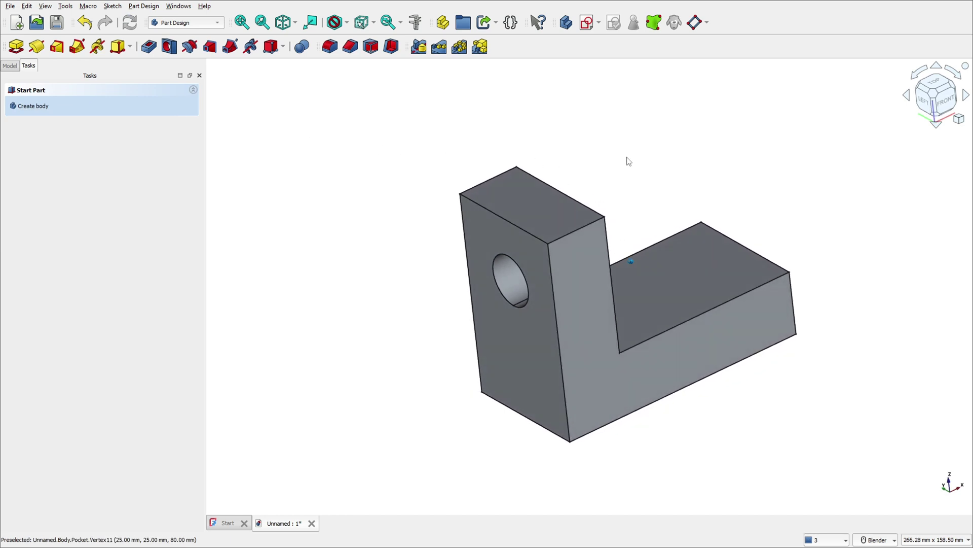